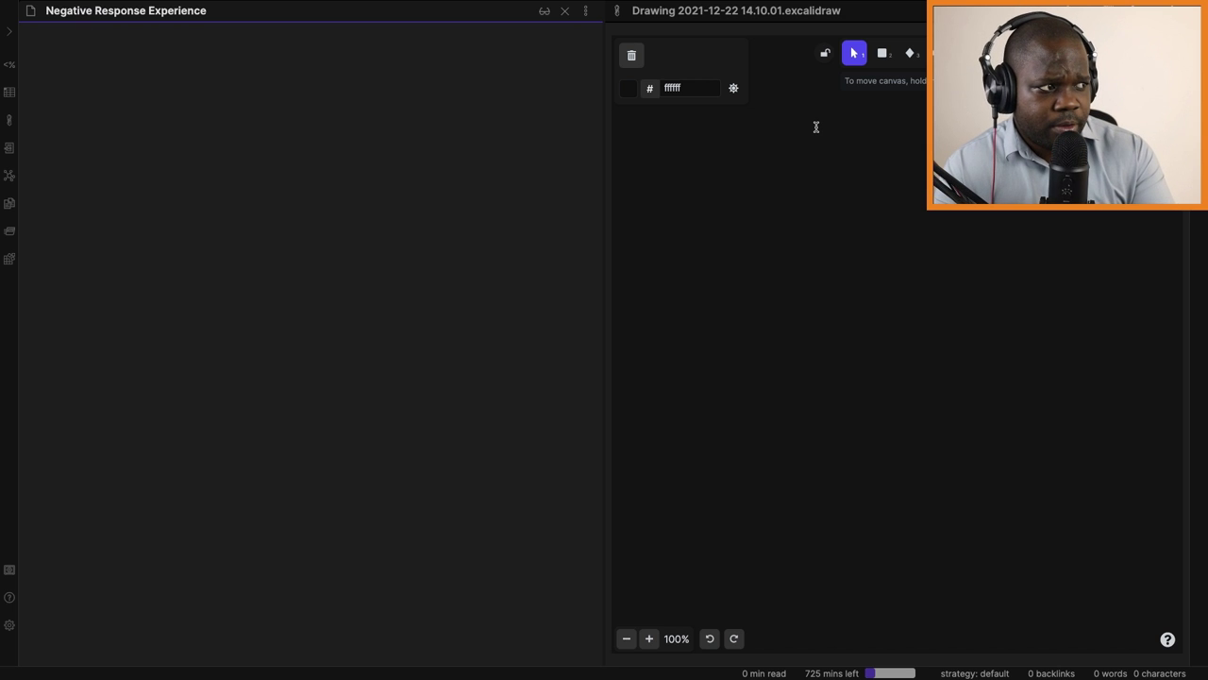
# - Draw freehand on the Excalidraw canvas a circle with a line to a four-sided shape, plus smaller outlines, short dashes, a long curve and a tilted rectangle
pyautogui.click(896, 246)
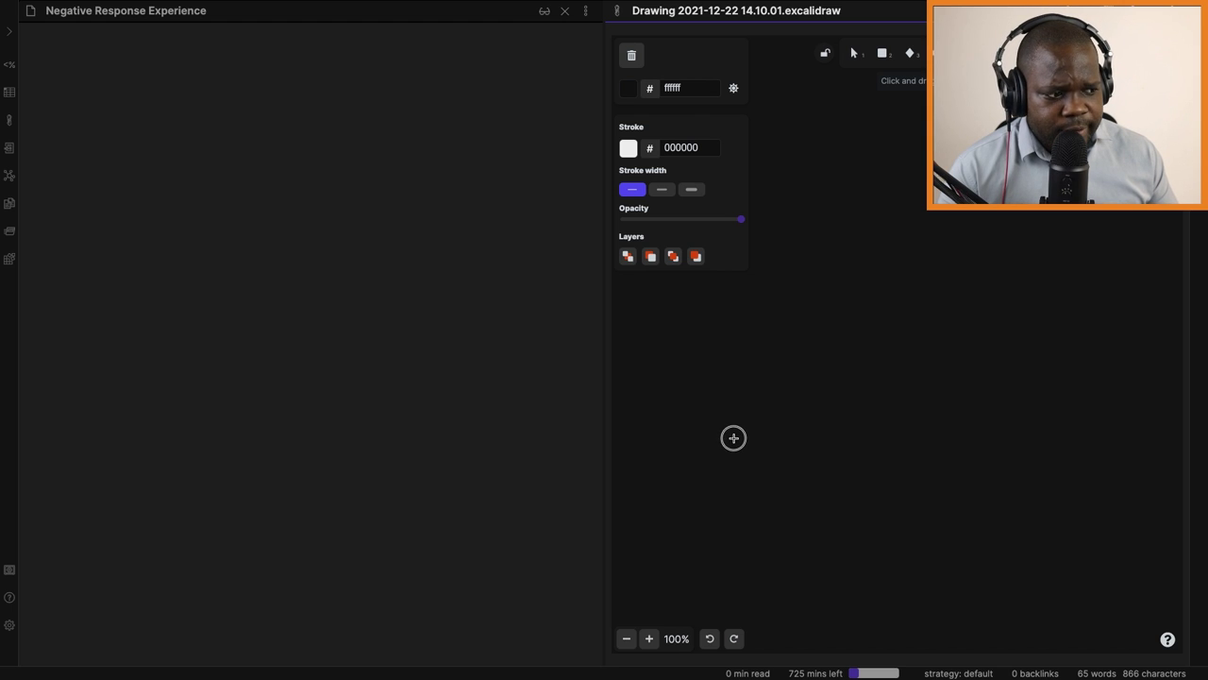
pyautogui.moveTo(730, 435); pyautogui.dragTo(873, 323)
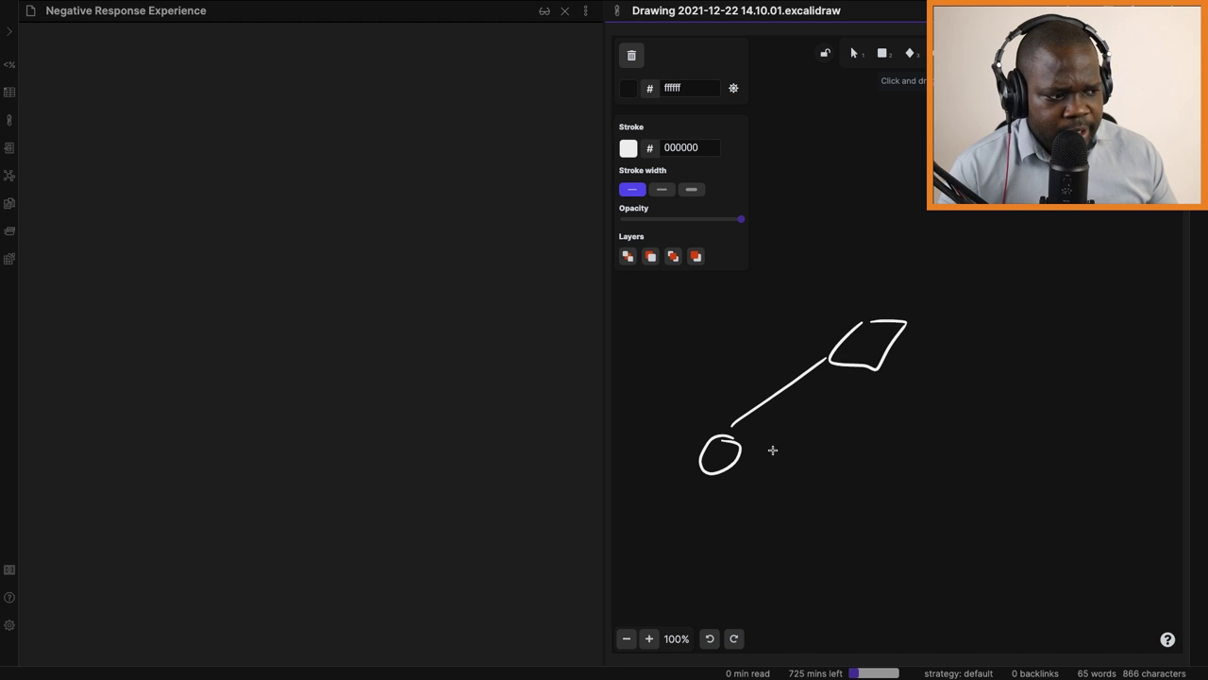
pyautogui.moveTo(813, 412); pyautogui.dragTo(918, 415)
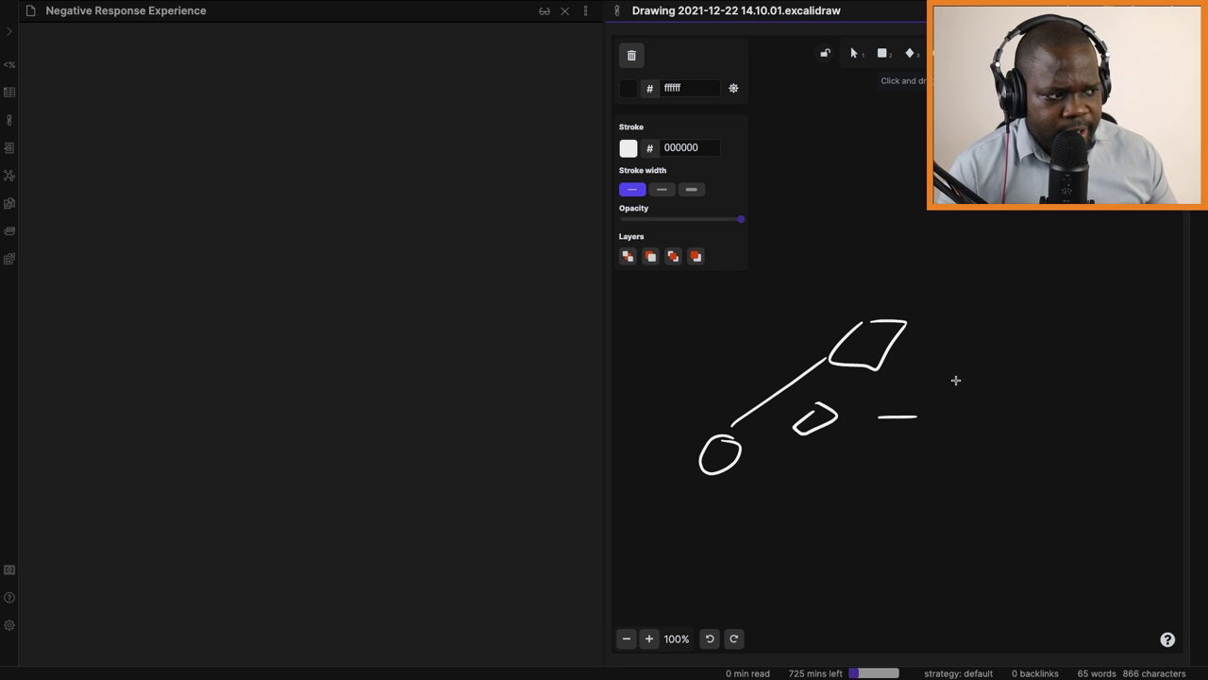
pyautogui.moveTo(950, 374); pyautogui.dragTo(982, 379)
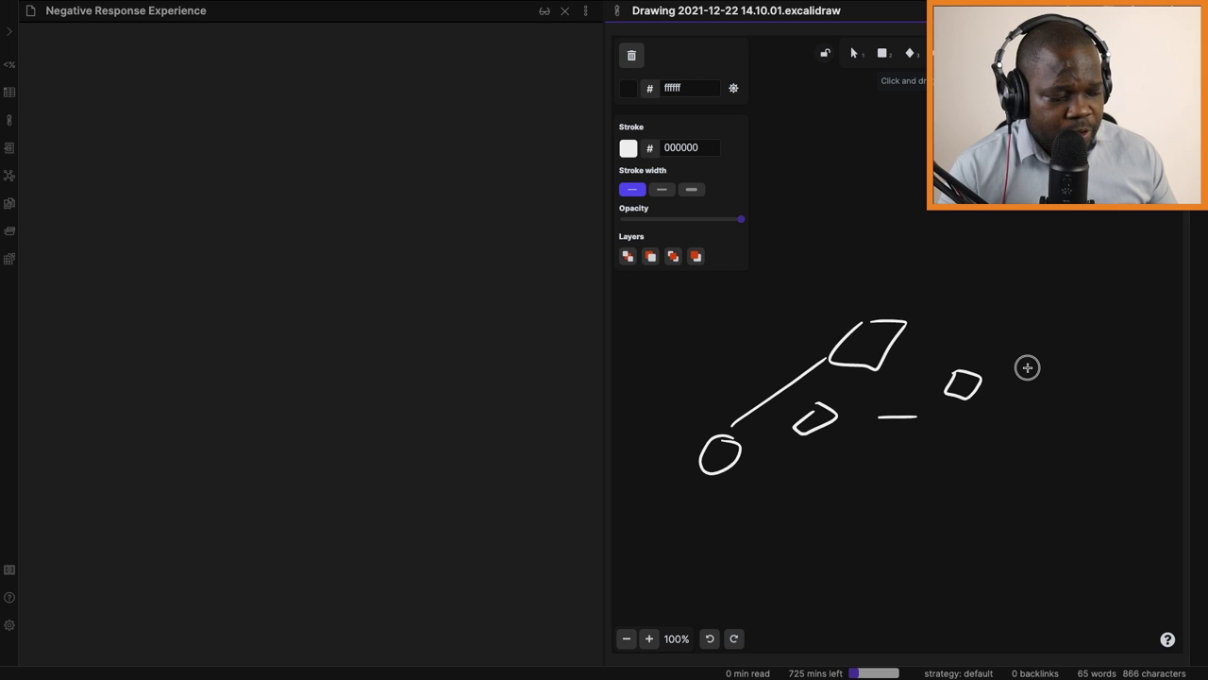
pyautogui.moveTo(1032, 368)
pyautogui.mouseDown()
pyautogui.moveTo(965, 453)
pyautogui.moveTo(794, 495)
pyautogui.moveTo(836, 481)
pyautogui.mouseUp()
pyautogui.moveTo(1022, 435)
pyautogui.mouseDown()
pyautogui.moveTo(992, 494)
pyautogui.moveTo(1029, 432)
pyautogui.mouseUp()
pyautogui.moveTo(1076, 390)
pyautogui.mouseDown()
pyautogui.moveTo(1086, 398)
pyautogui.moveTo(1057, 402)
pyautogui.mouseUp()
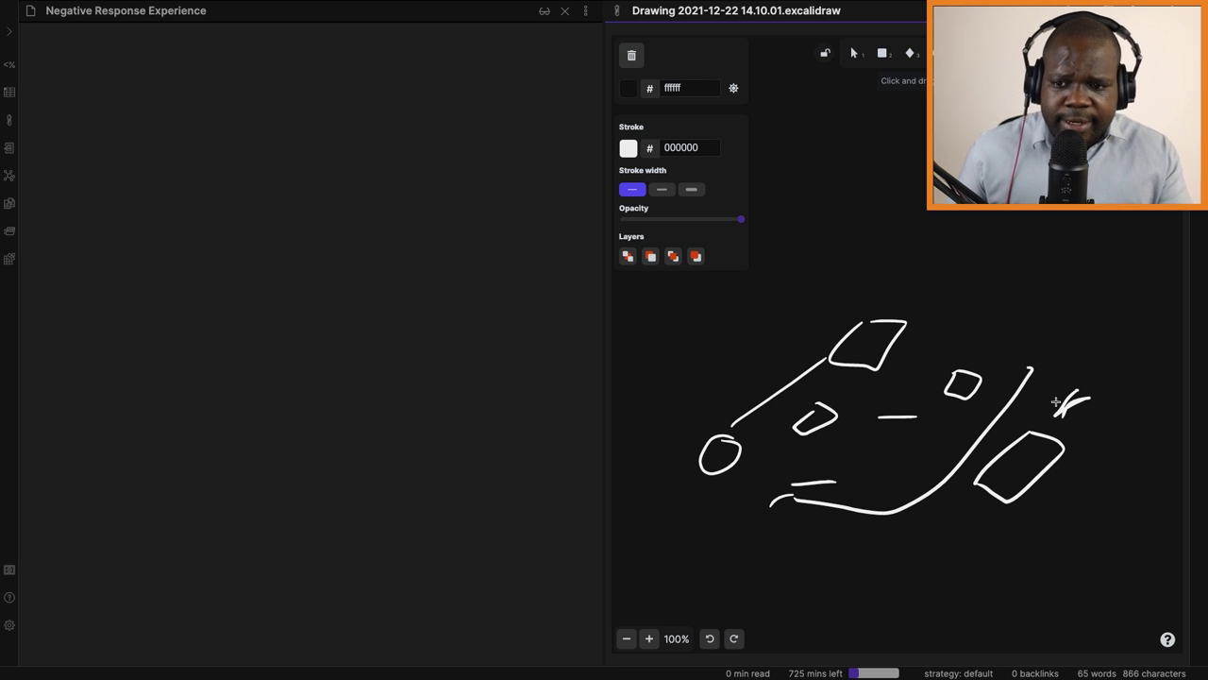
# - Start the Negative Response Experience note with the level-three heading "Subject: Post interview letter"
pyautogui.click(295, 170)
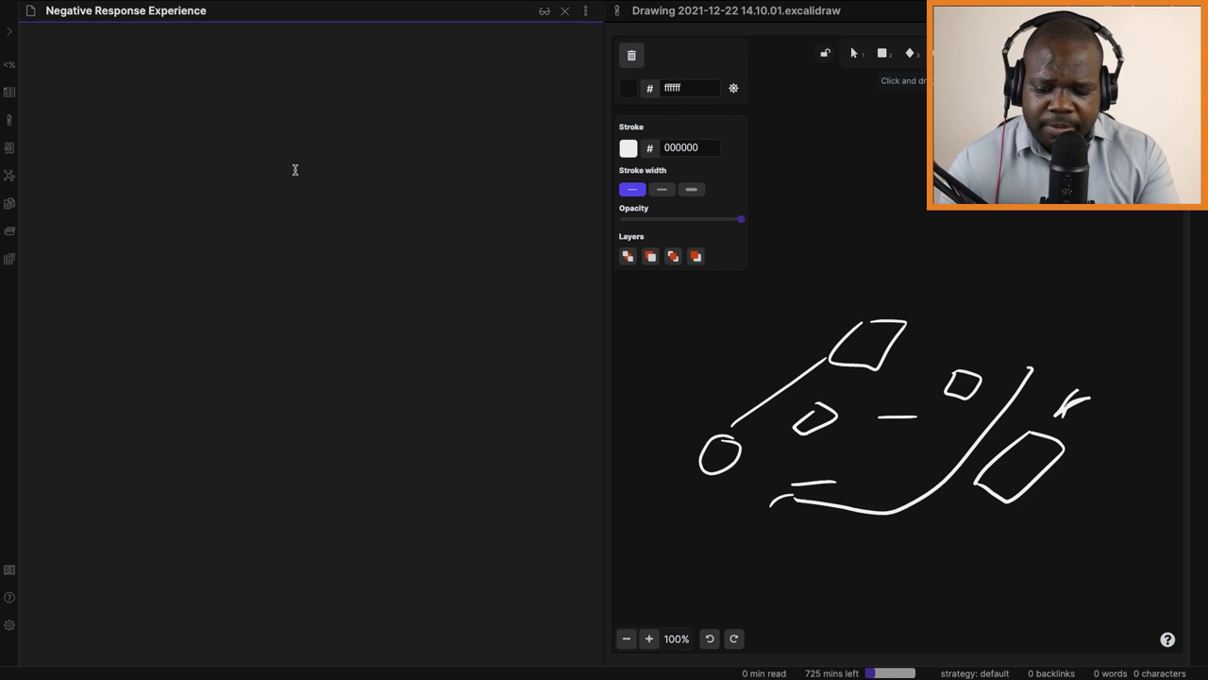
pyautogui.write('###')
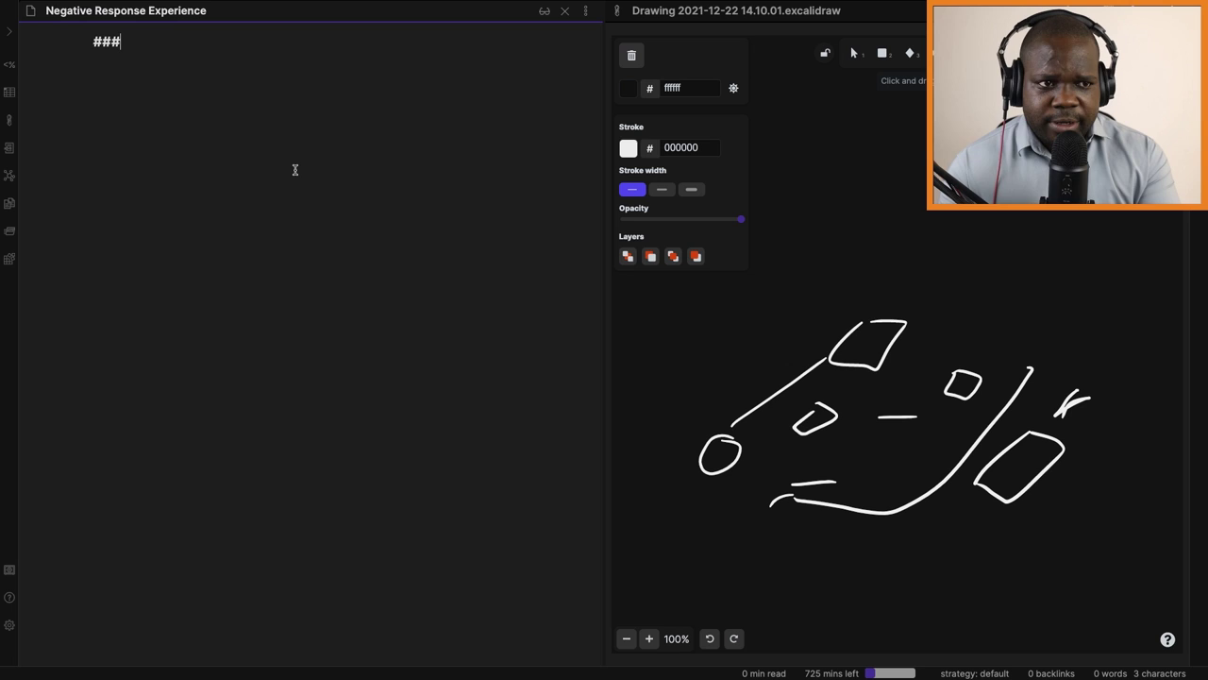
pyautogui.write(' Subject: ')
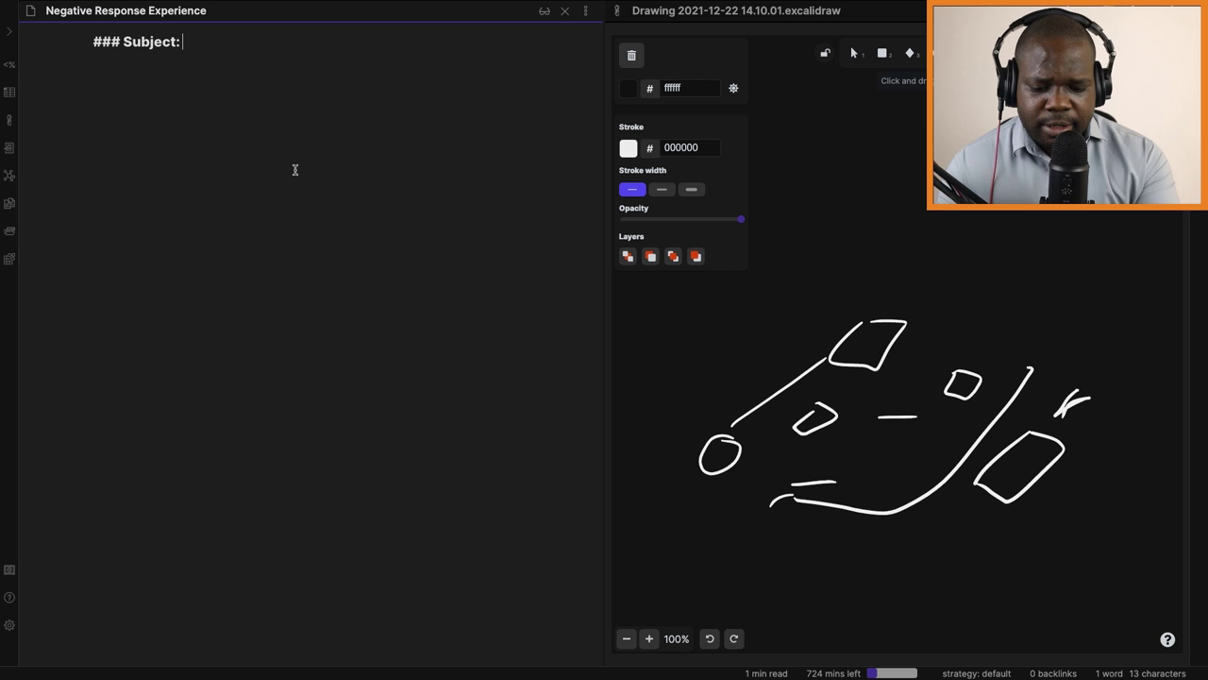
pyautogui.write('Post i')
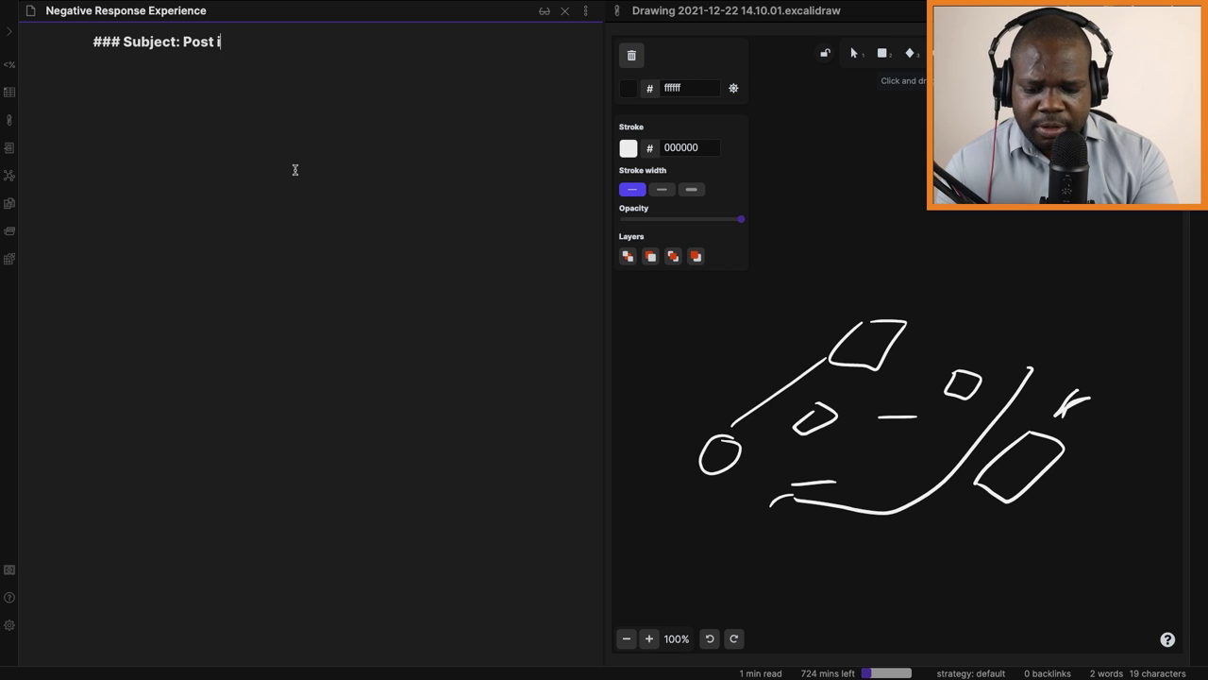
pyautogui.write('nterview I')
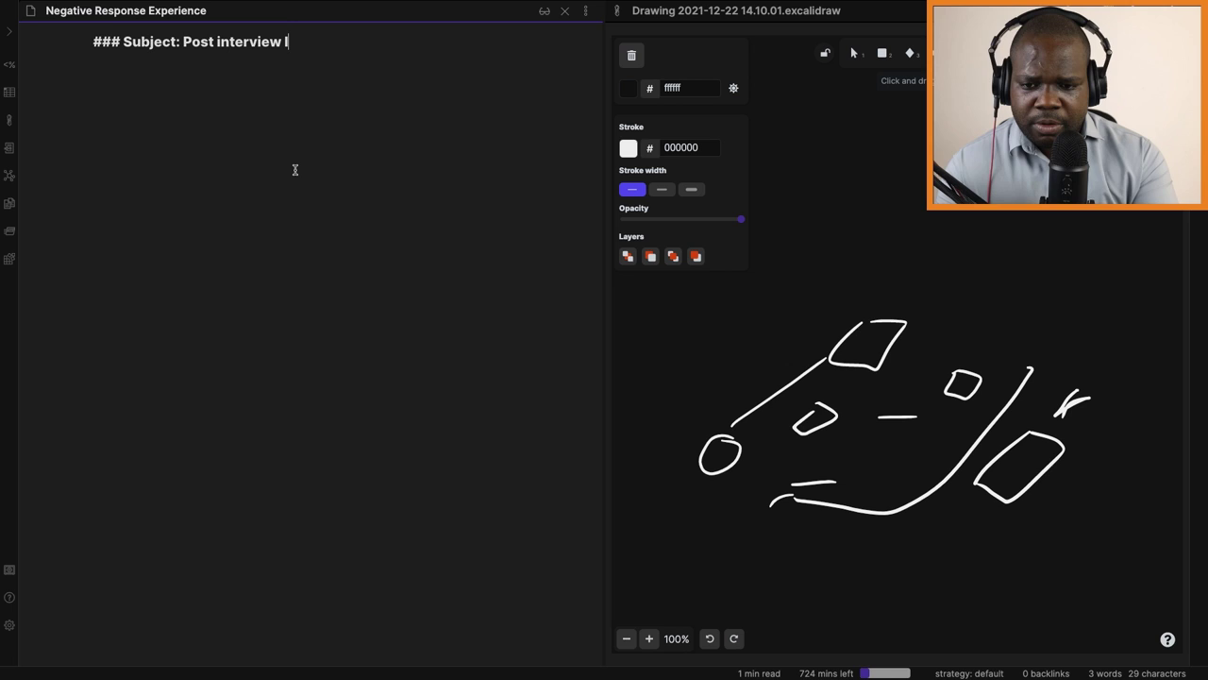
pyautogui.write('etter')
pyautogui.press('Return')
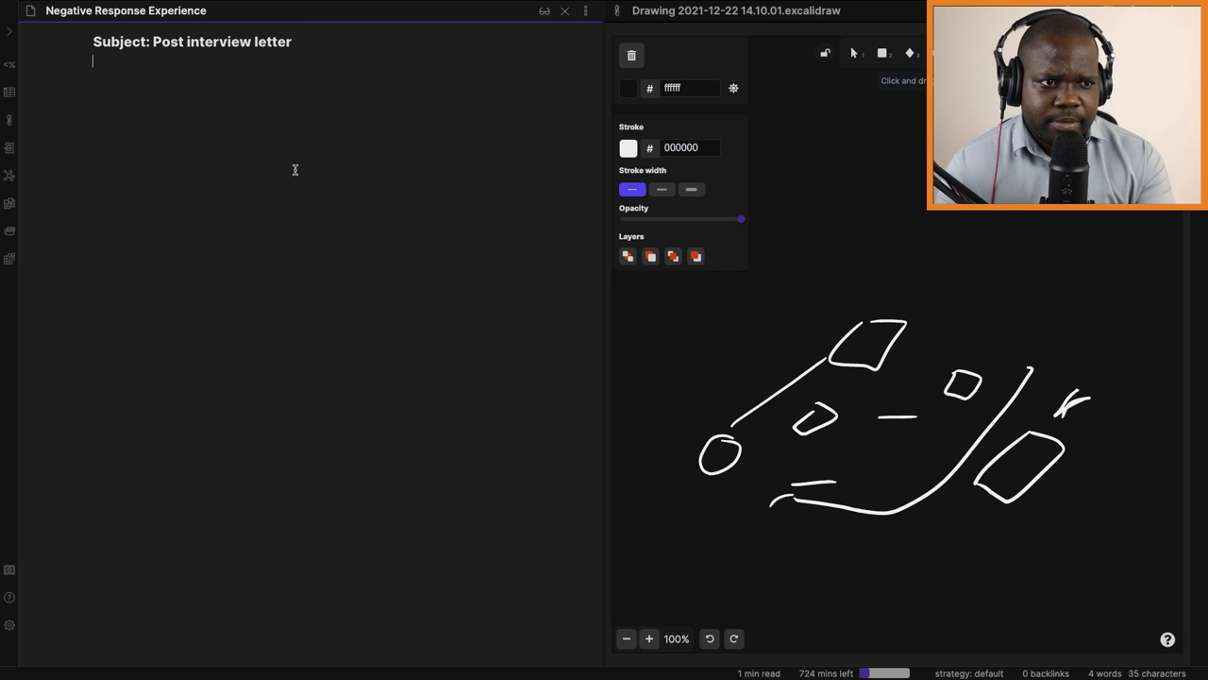
# - Add the salutation "Dear [name]," below the subject heading, separated by a blank line
pyautogui.press('Return')
pyautogui.write('Dear [')
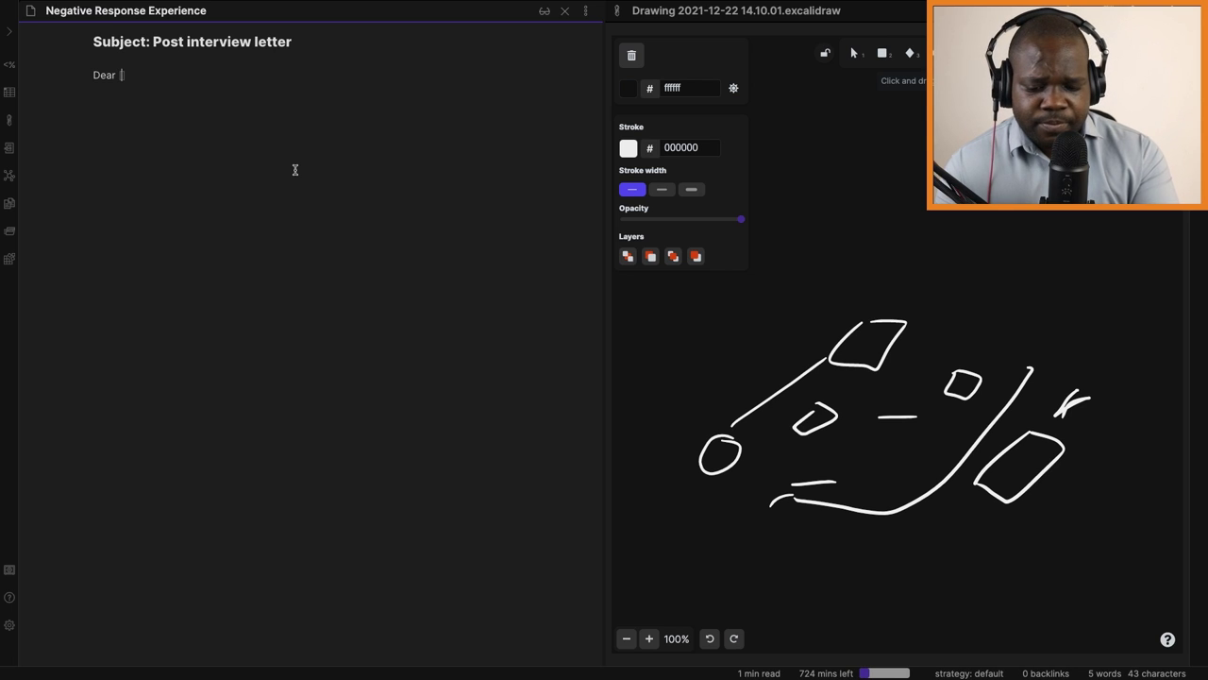
pyautogui.write('name')
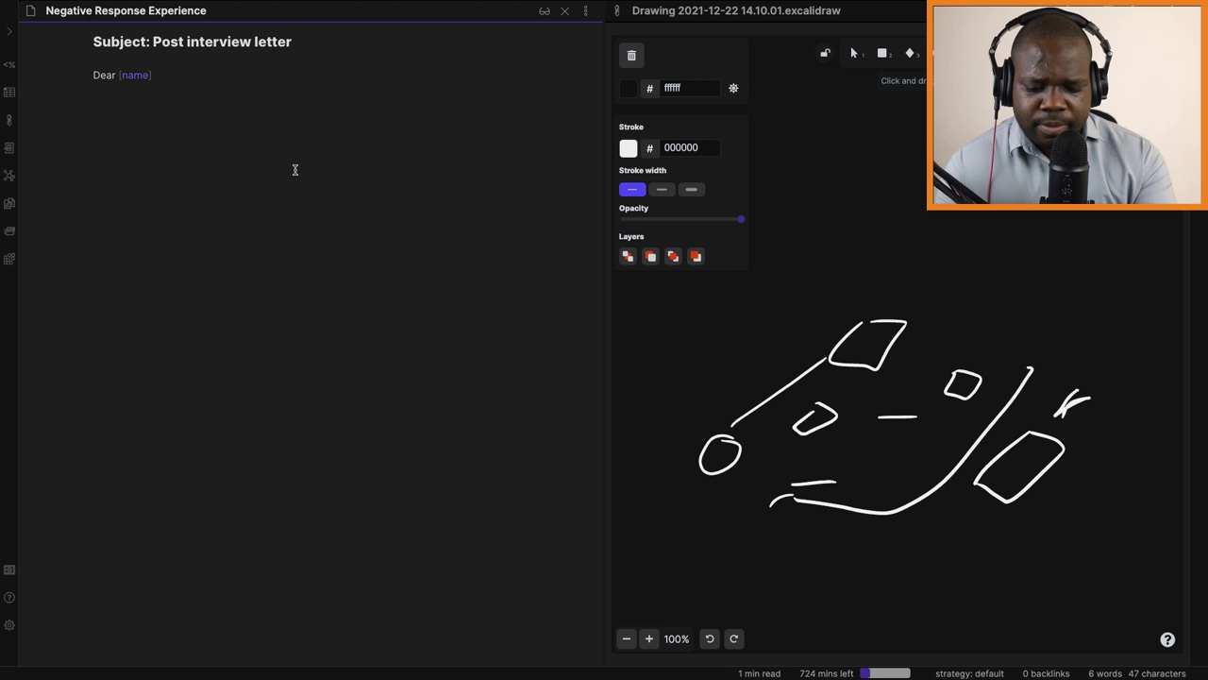
pyautogui.write('],')
pyautogui.press('Return')
pyautogui.press('Return')
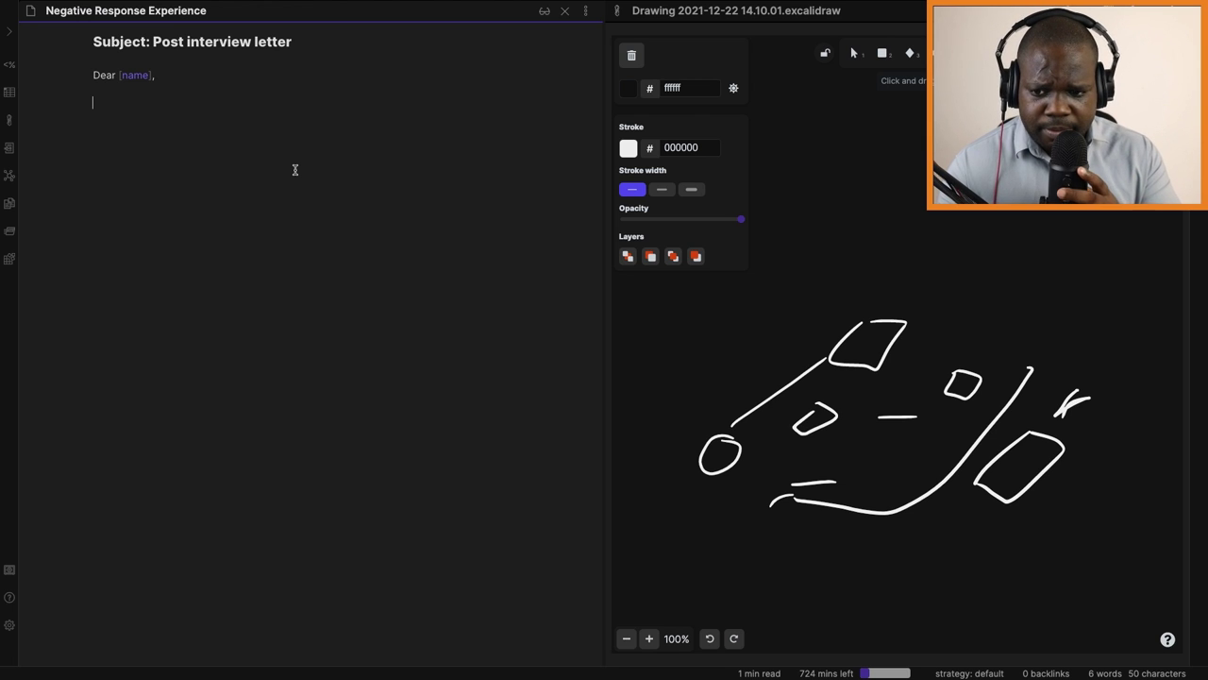
# - Write the opening paragraph "It was a pleasure meeting with you and having the opportunity to discuss your education and your career goals."
pyautogui.write('It was a pleas')
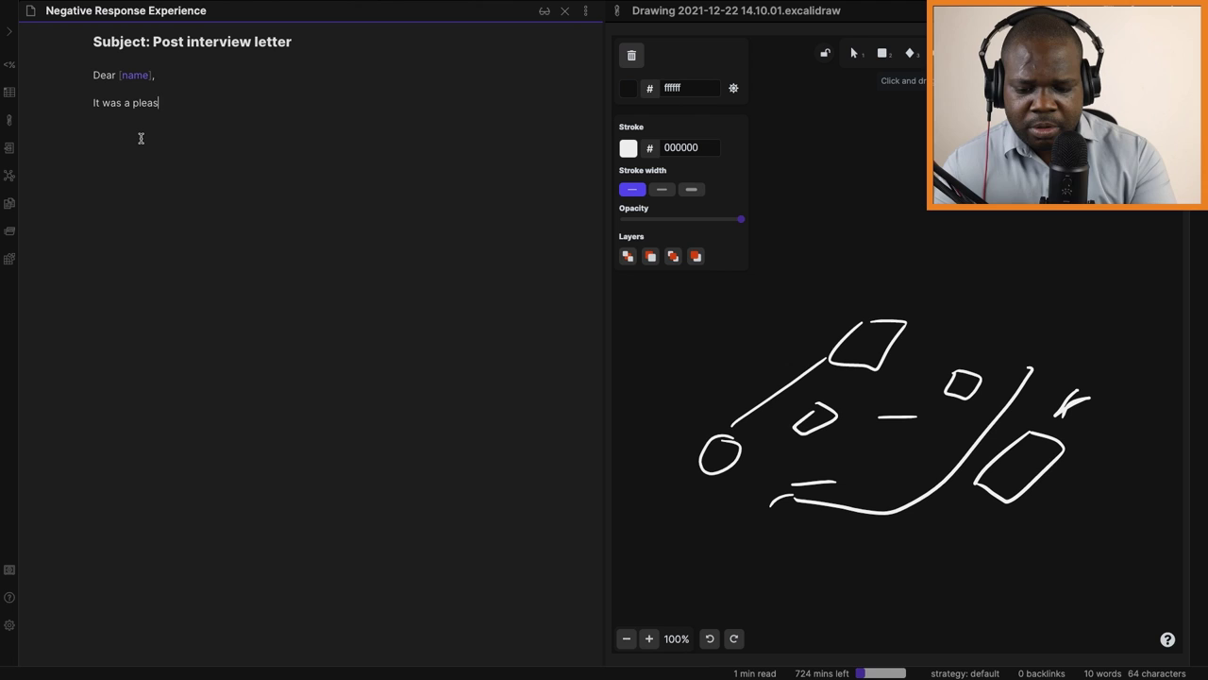
pyautogui.write('ure meeting with you and having the ')
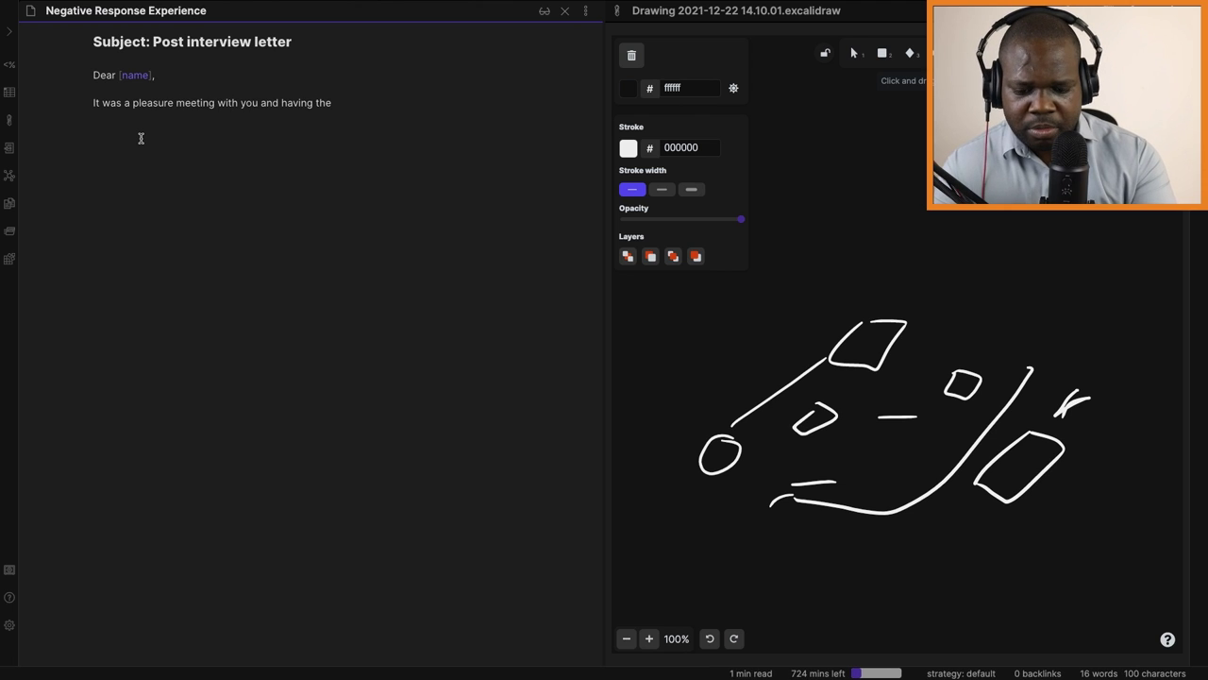
pyautogui.write('opportunity to discuss your education an')
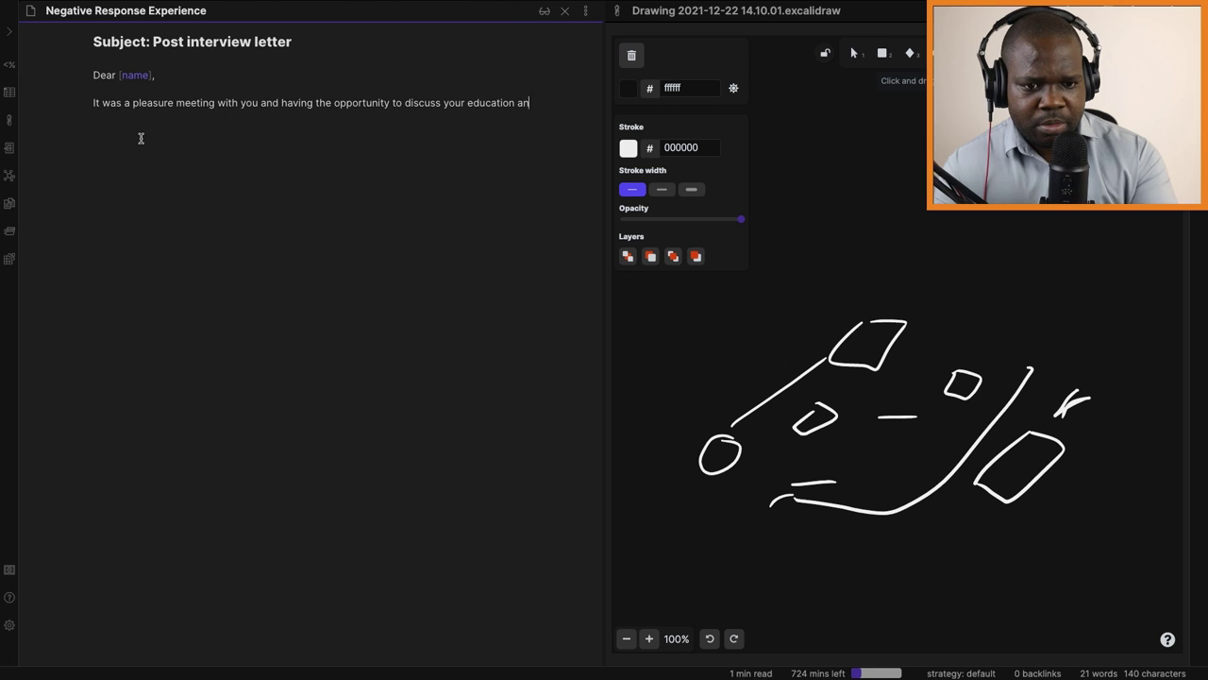
pyautogui.write('d your career goals.')
pyautogui.press('Return')
pyautogui.press('Return')
# - Begin the second paragraph with "I appreciate your candidness and feel that since your objectives are to work in the field of [ specify"
pyautogui.write('I apprecia')
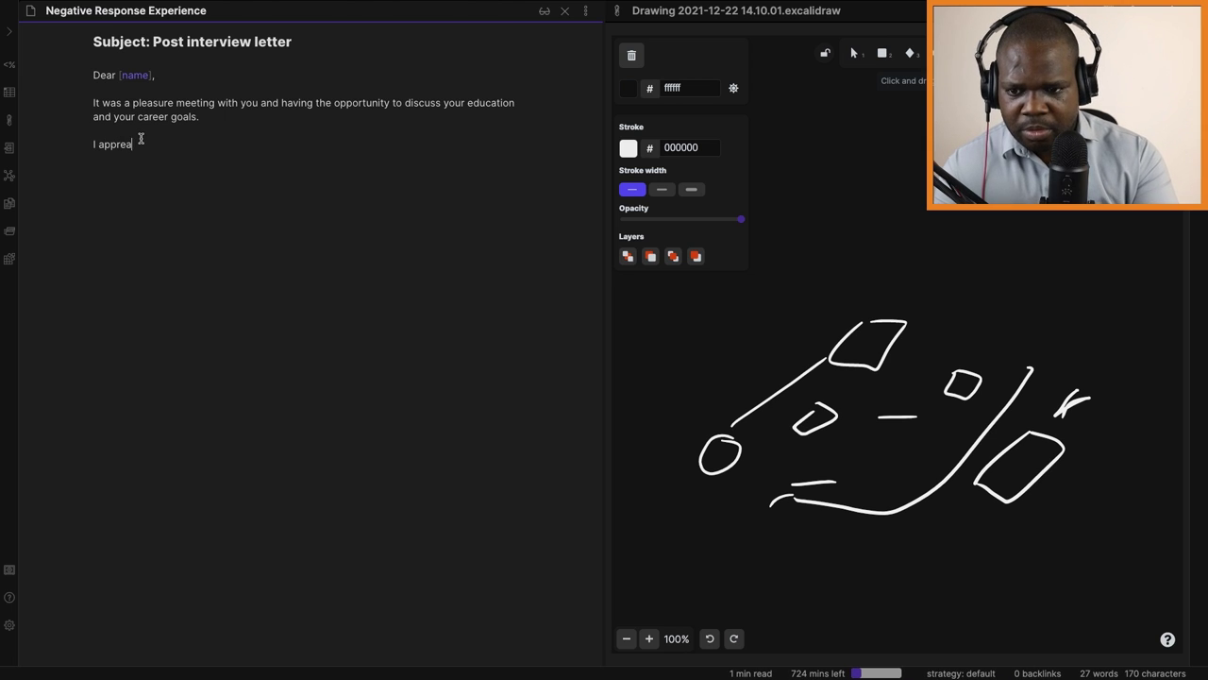
pyautogui.write('te your candidness')
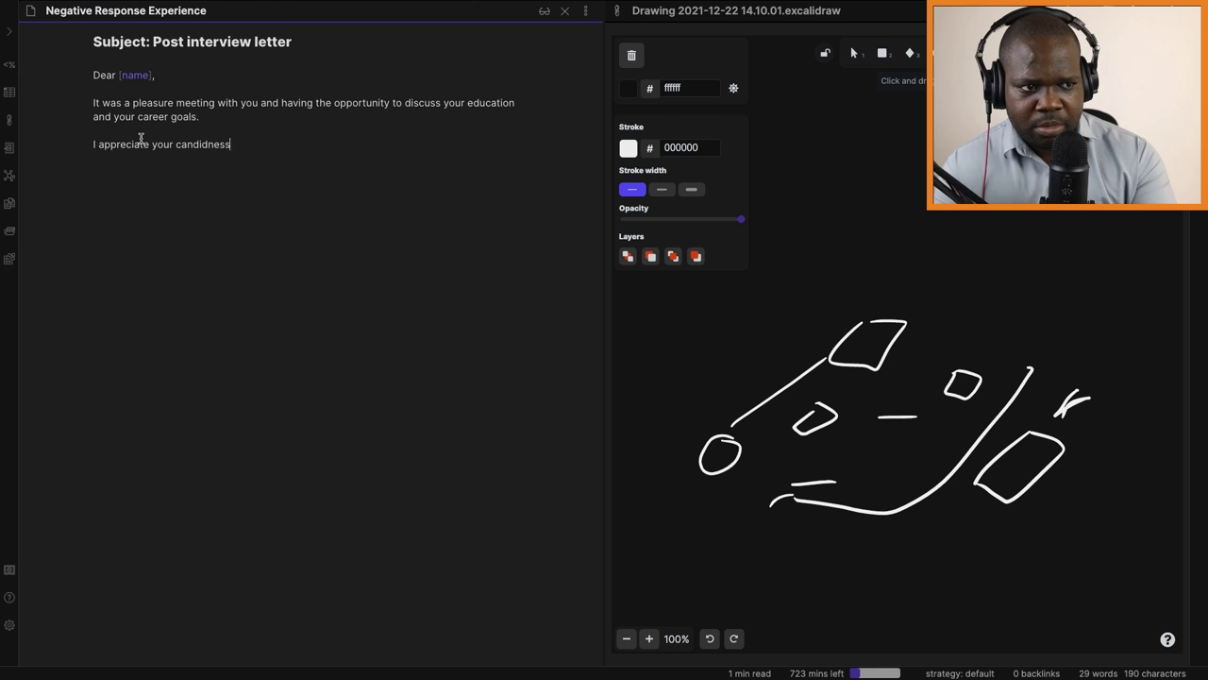
pyautogui.write(' and feel that since your objectives')
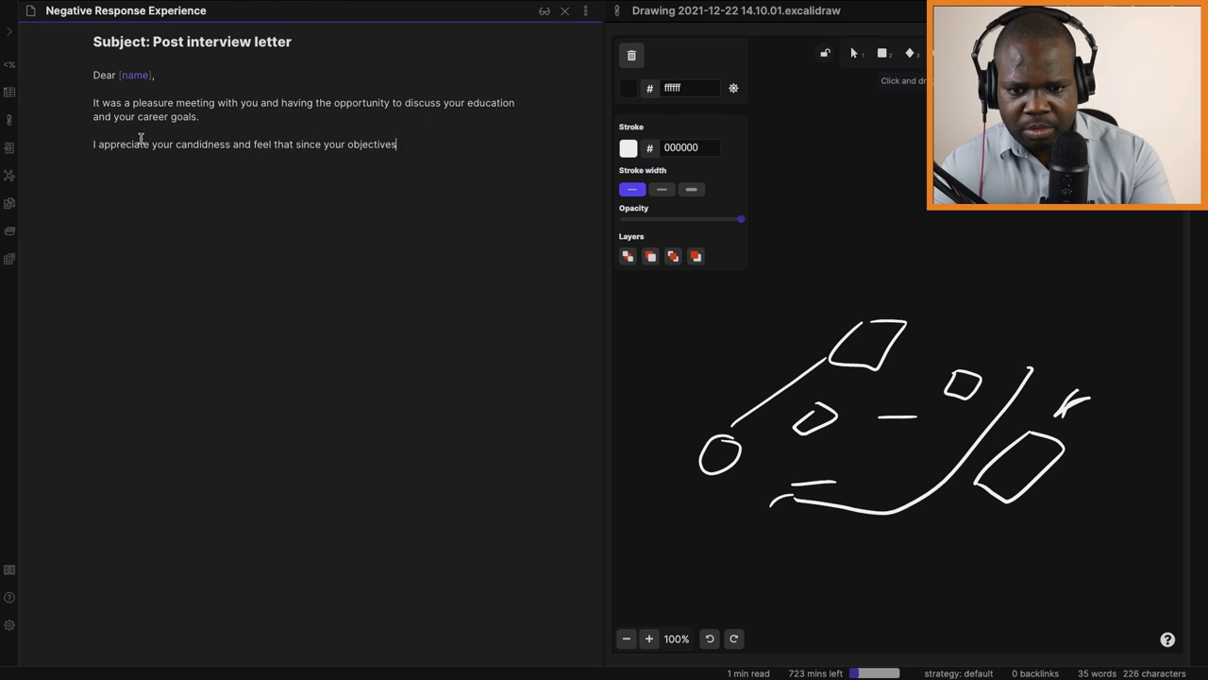
pyautogui.write(' are to work in the field of [ specify')
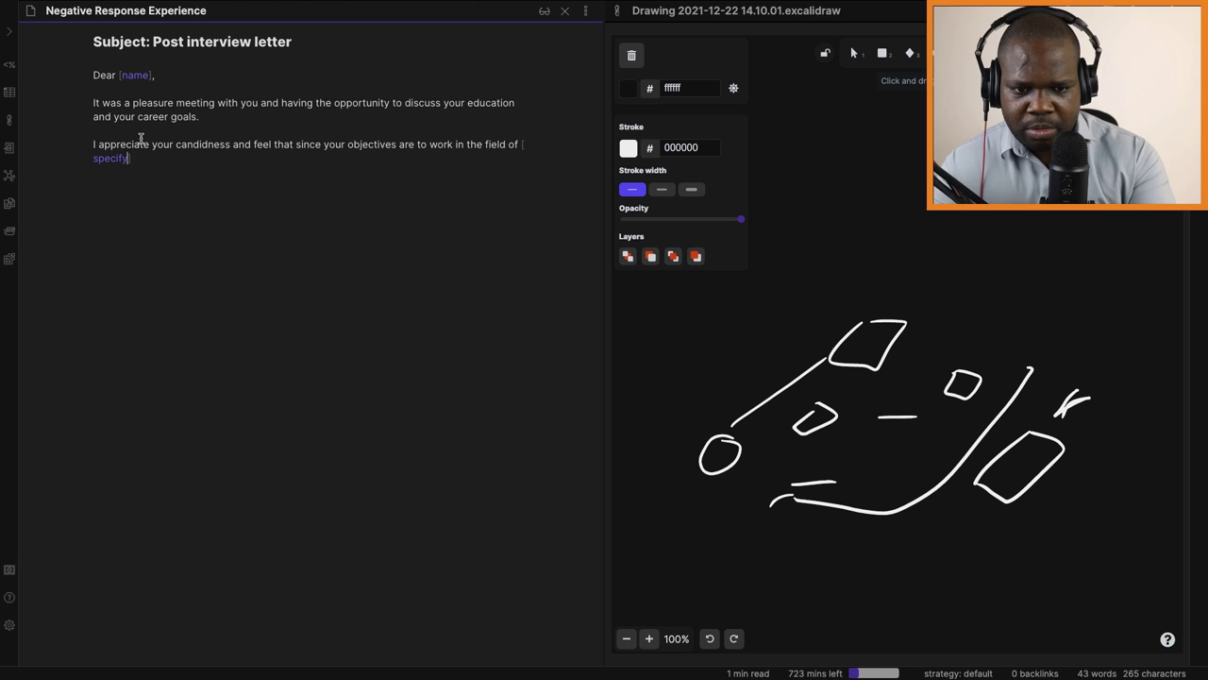
# - Finish the sentence with "area] you should attempt to obtain a position with a firm that would enable you to gain experience in your preferred area."
pyautogui.write(' area] you should attempt to ob')
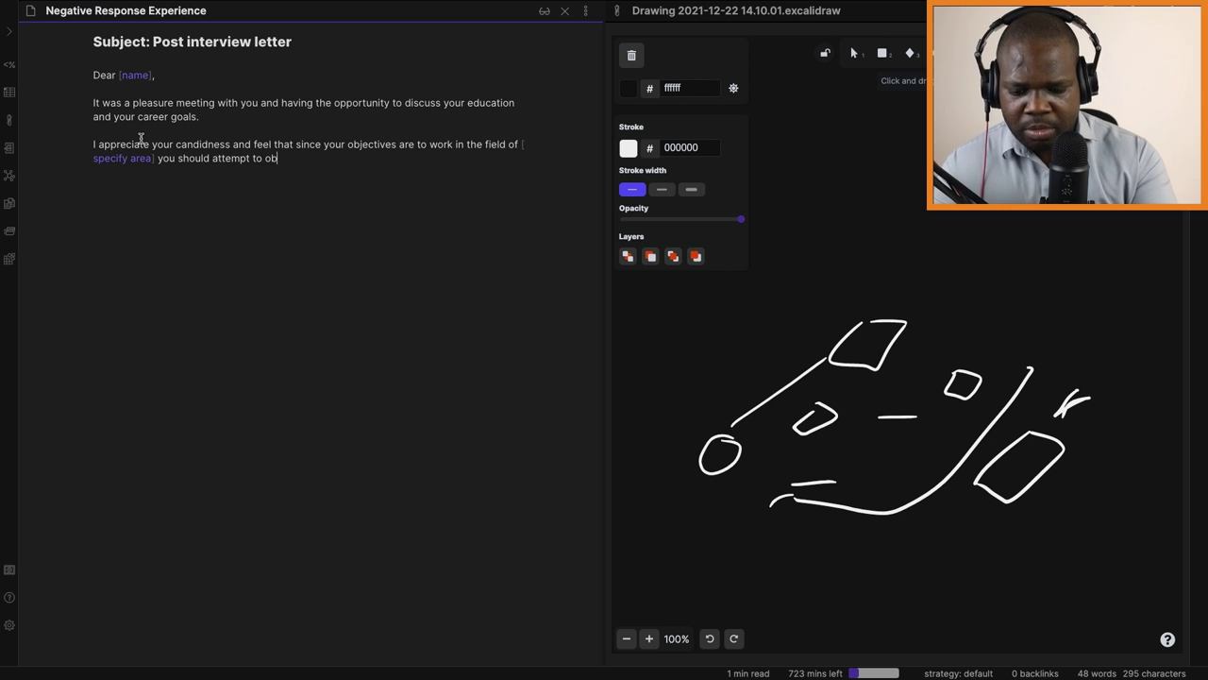
pyautogui.write('tain a position ')
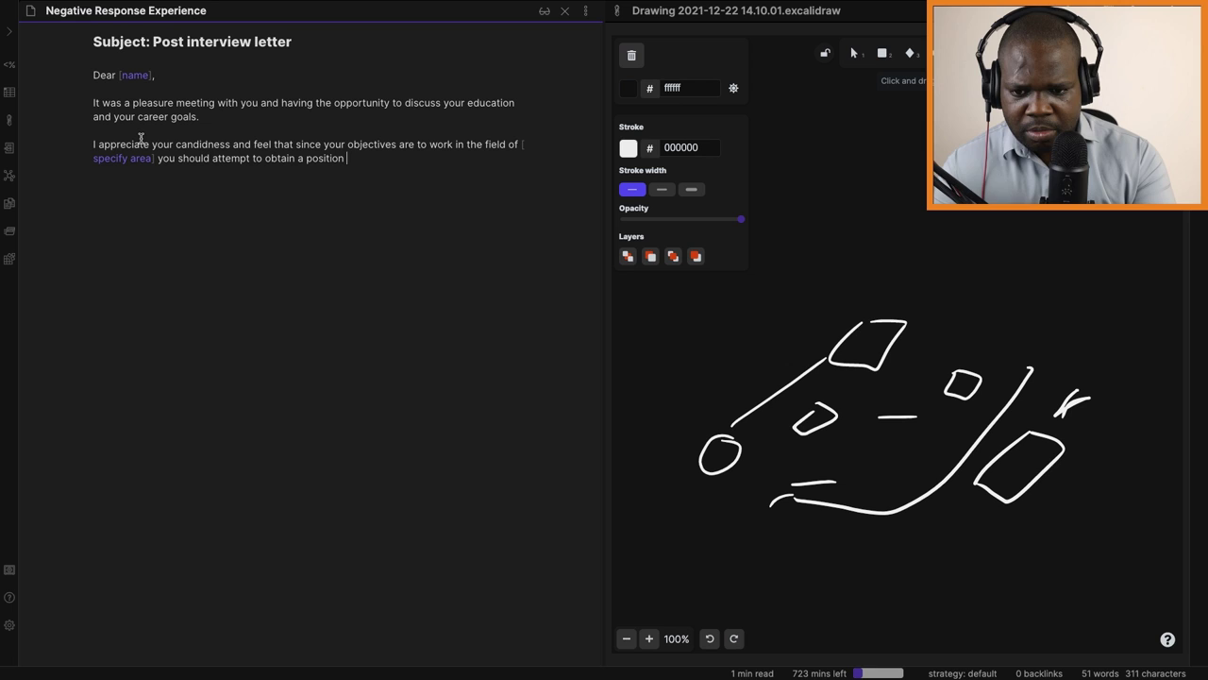
pyautogui.write('with a firm that would enable you t')
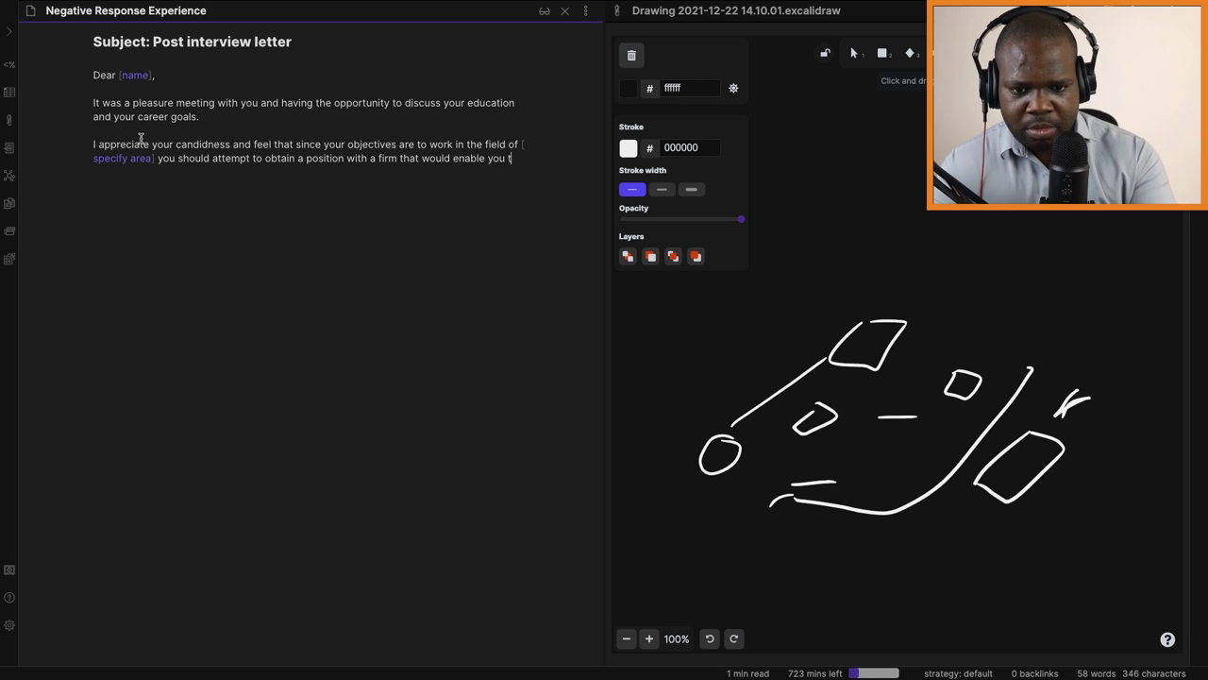
pyautogui.write('o gain experience in your pref')
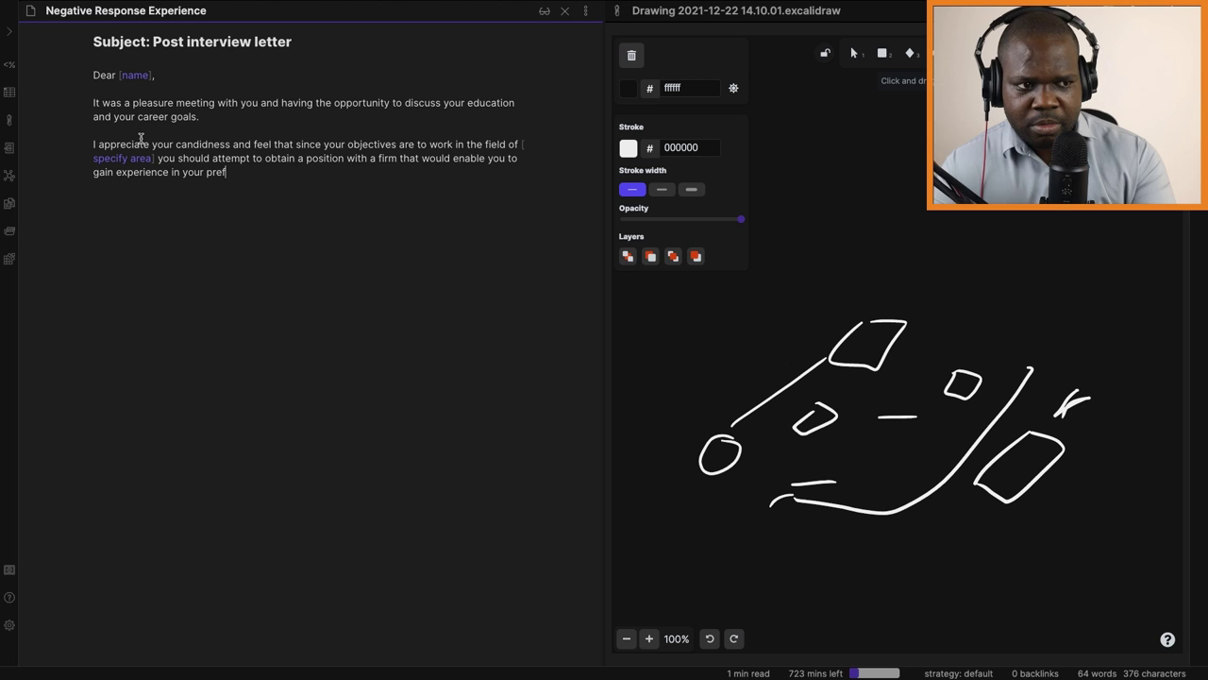
pyautogui.write('erred area.')
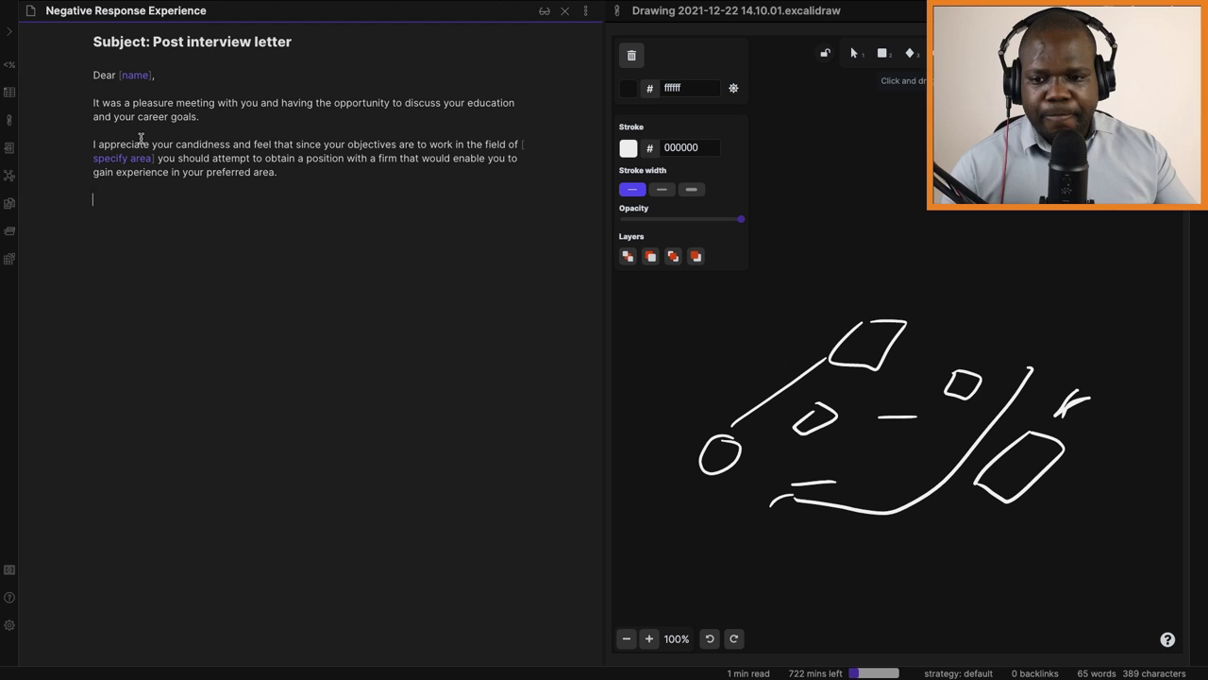
# - Add the paragraph "Unfortunately, our business does not afford you this opportunity."
pyautogui.write('Unfortunatle')
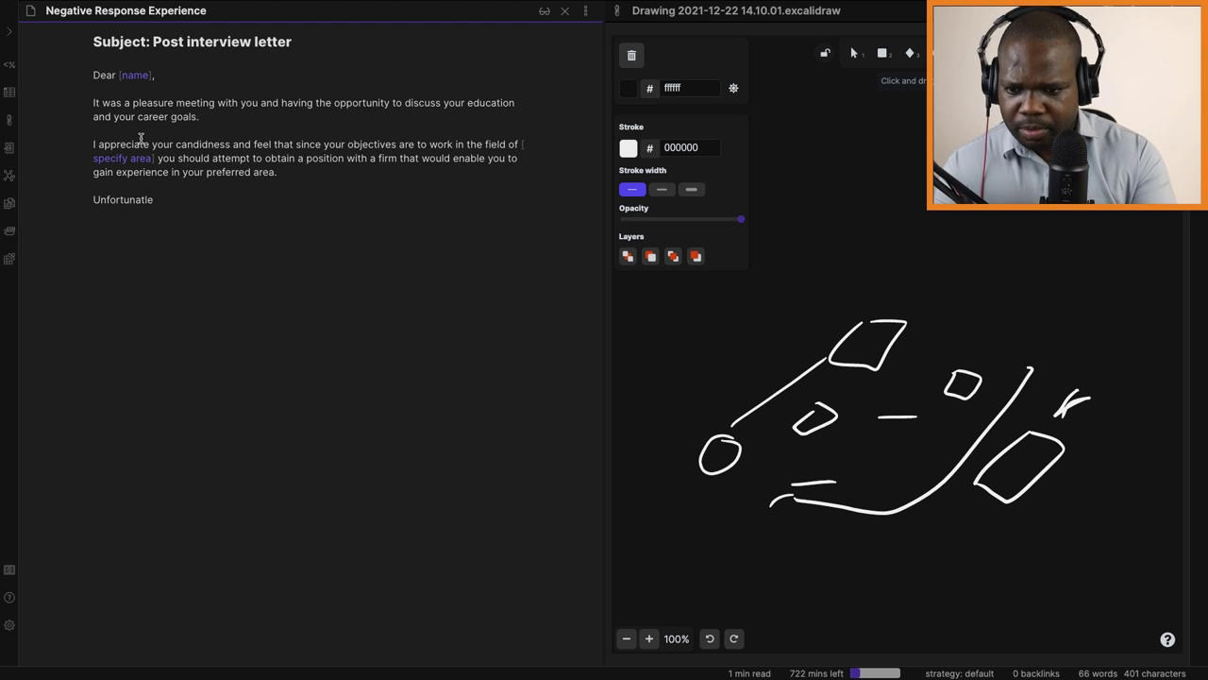
pyautogui.press('BackSpace')
pyautogui.press('BackSpace')
pyautogui.write('ely, our business does not affo')
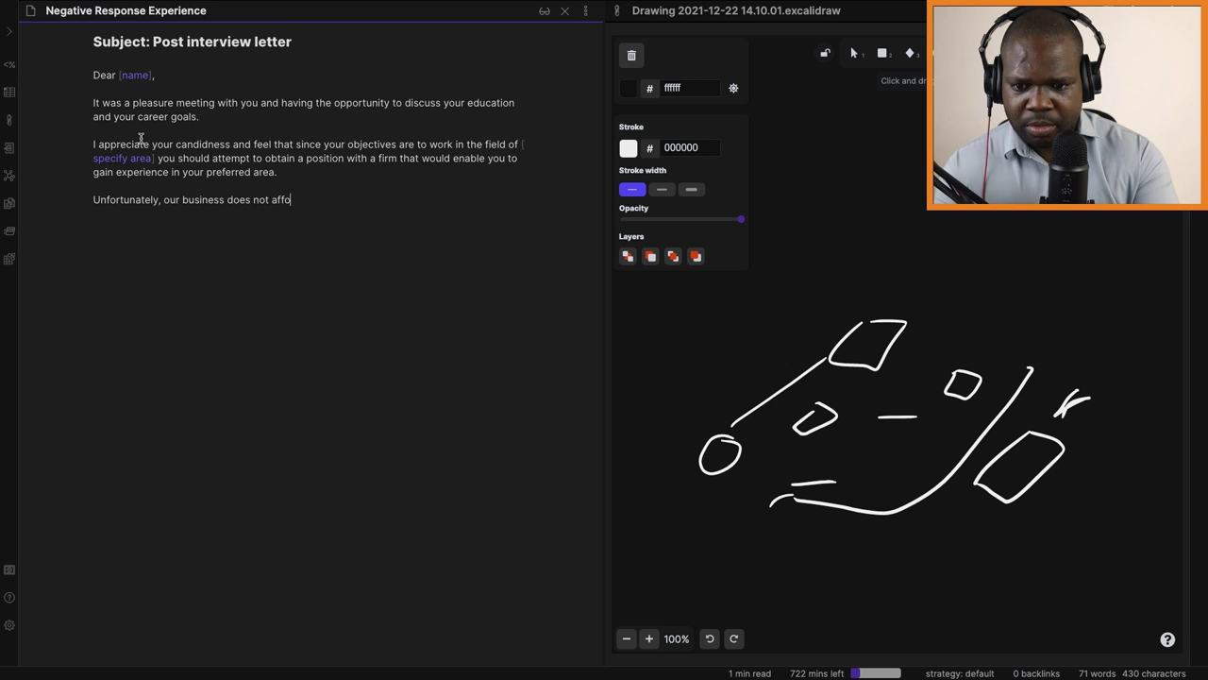
pyautogui.write('rd you this opportunity')
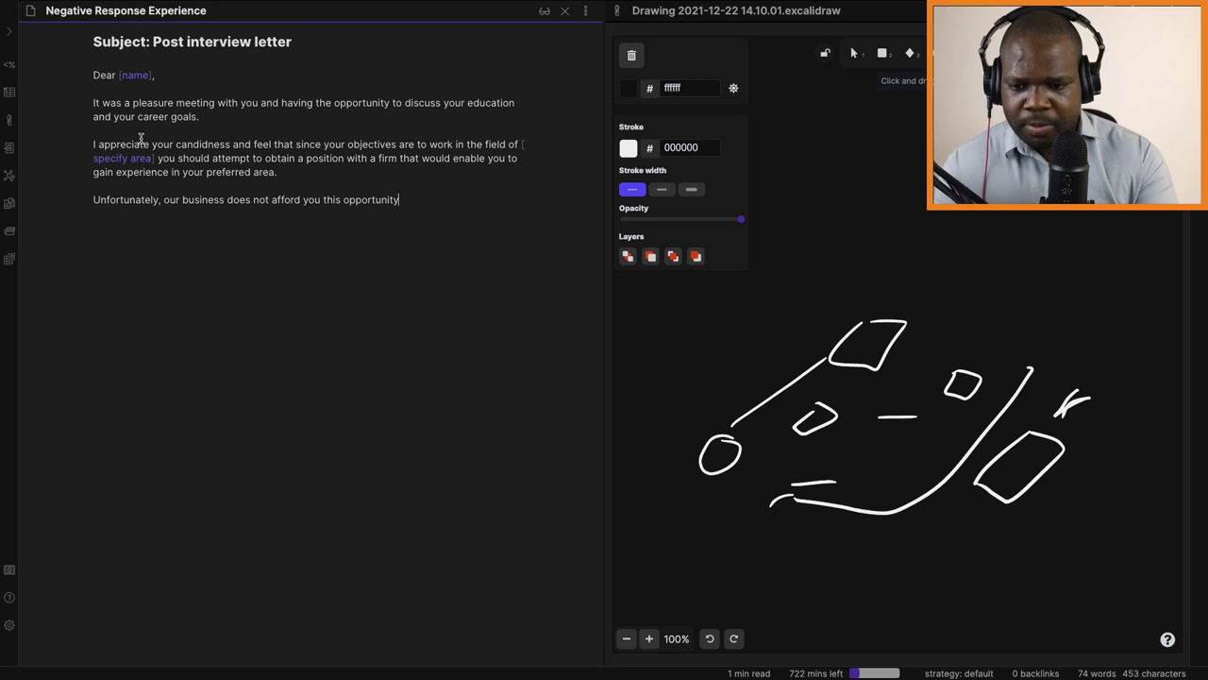
# - Add the paragraph "I am certain that you will find a position which suits you soon and I believe that you have a great deal to contribute."
pyautogui.write('I am certain that you will')
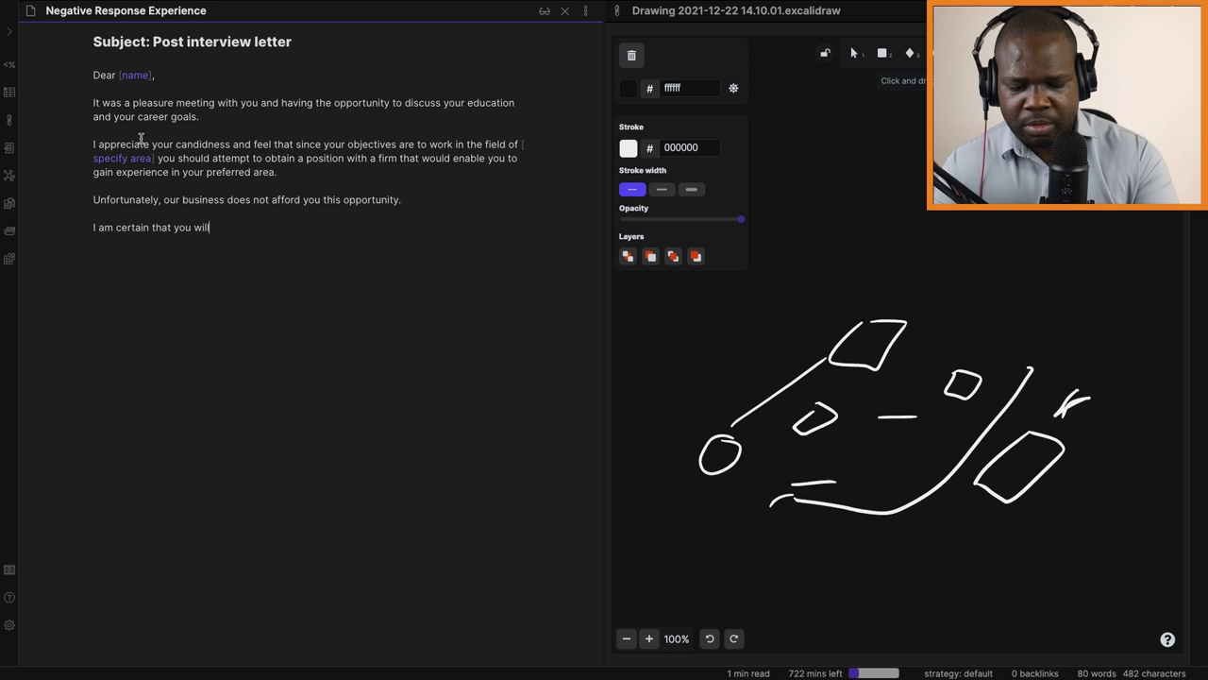
pyautogui.write(' find a position which suits you soon and I ')
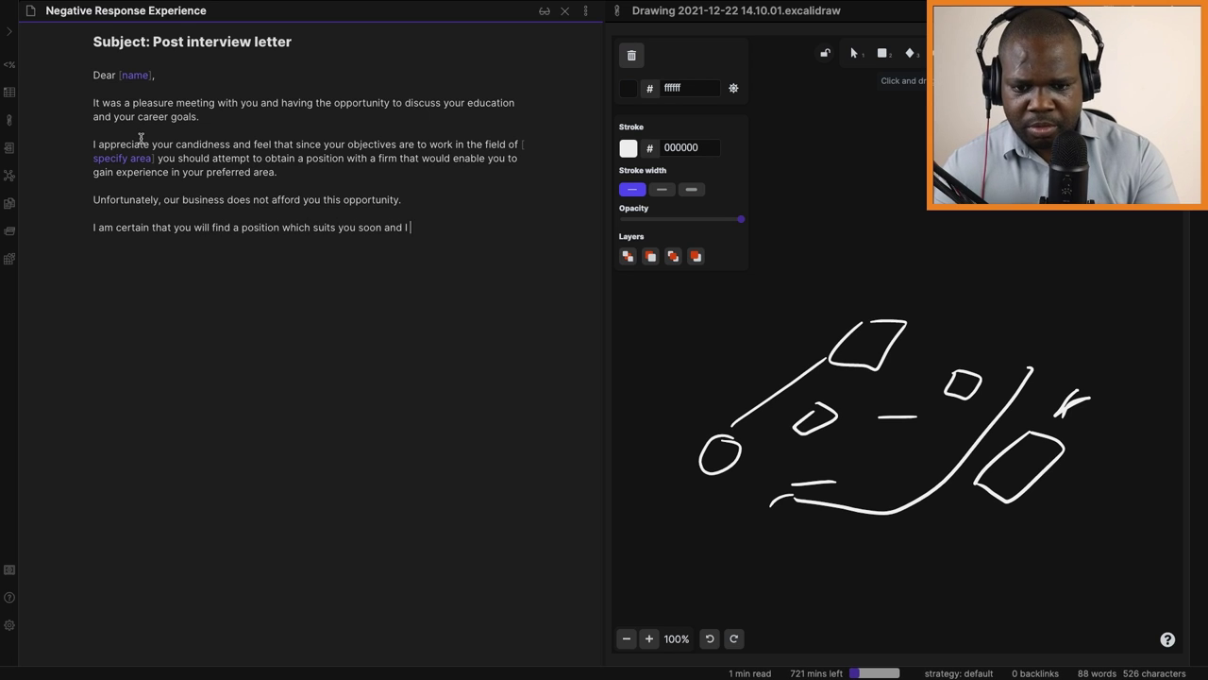
pyautogui.write('believe that you have a gre')
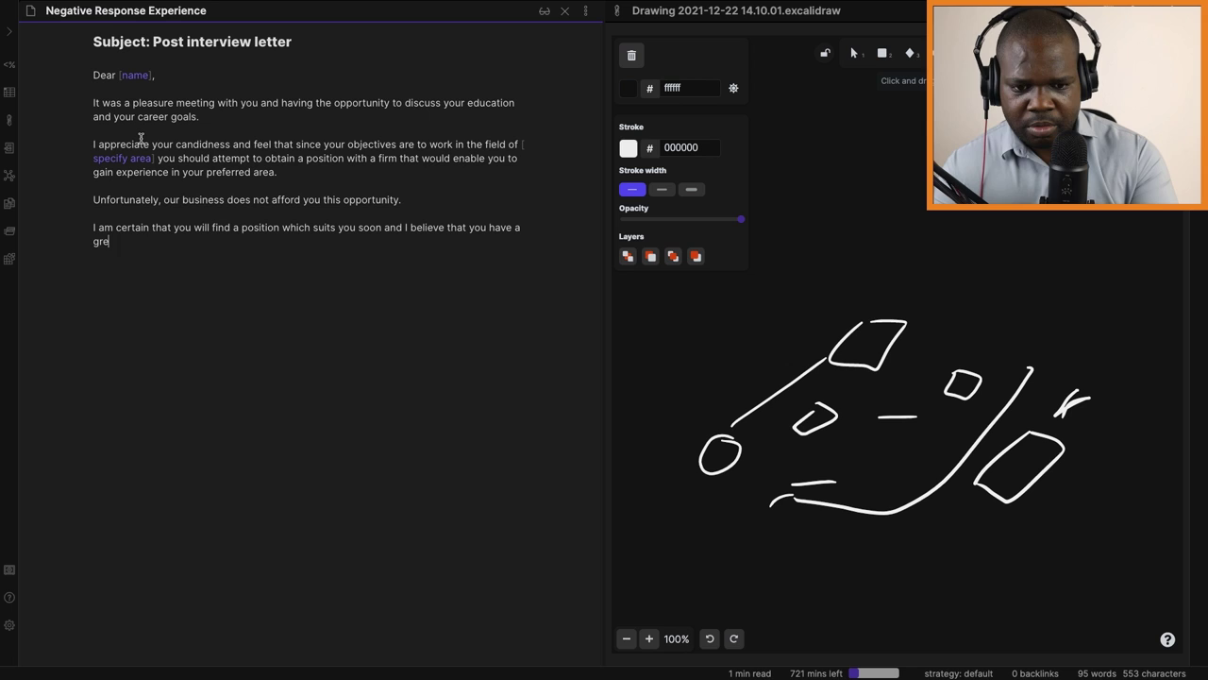
pyautogui.write('at deal oo contribute.')
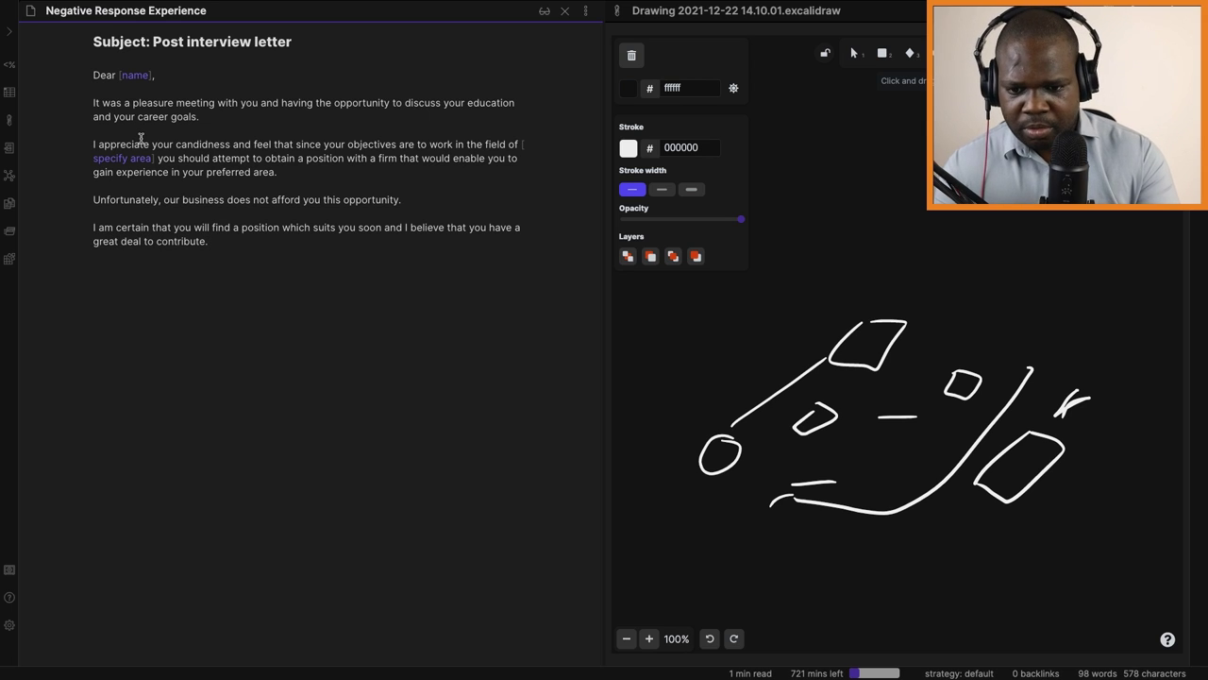
# - Add the closing line "Please accept my best wishes for your future."
pyautogui.write('Please accept my best wishes for your')
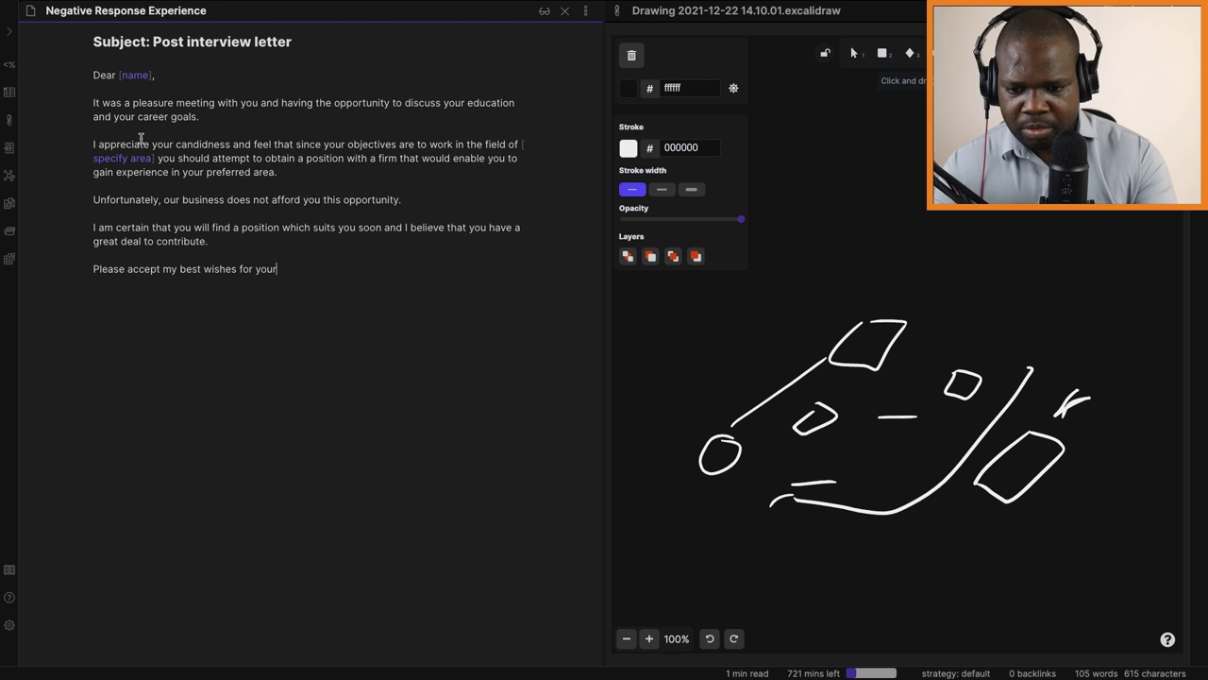
pyautogui.write(' future.')
pyautogui.write('Sincerely,  [Your Name] [Your title] [Phone number] [Email]  Contact / Law center: www.martisz.bio.link ## Support: www.ko-fi.com/martisz')
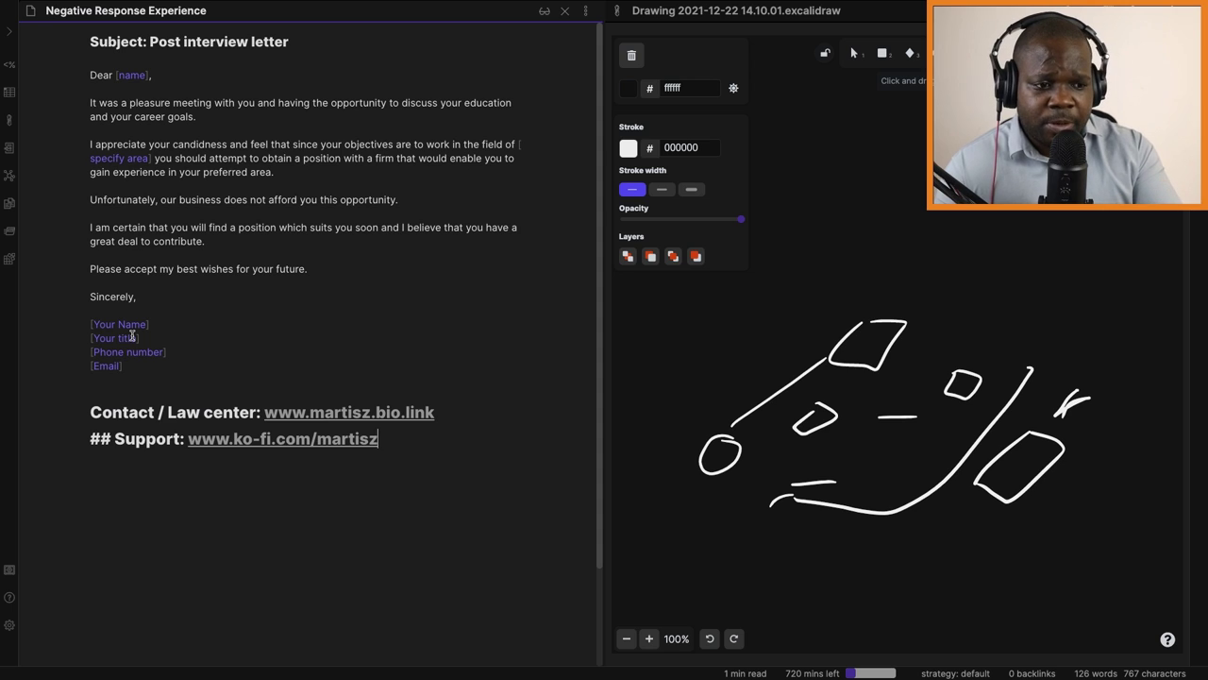
pyautogui.click(161, 388)
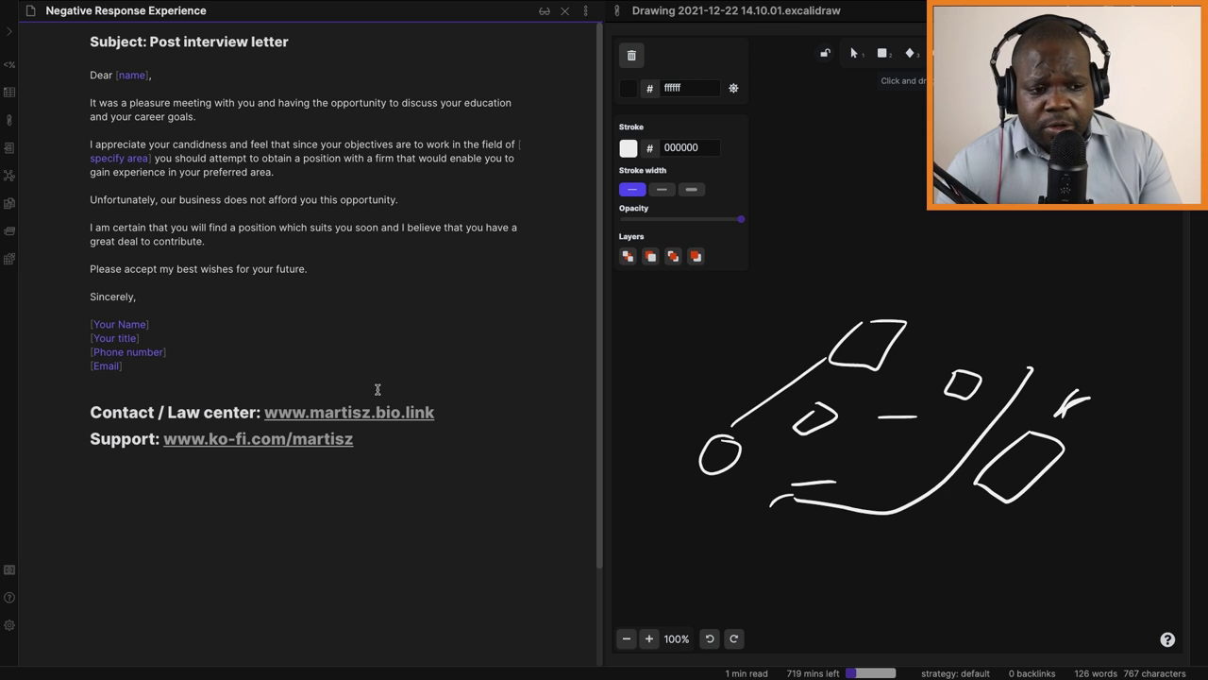
pyautogui.write('``')
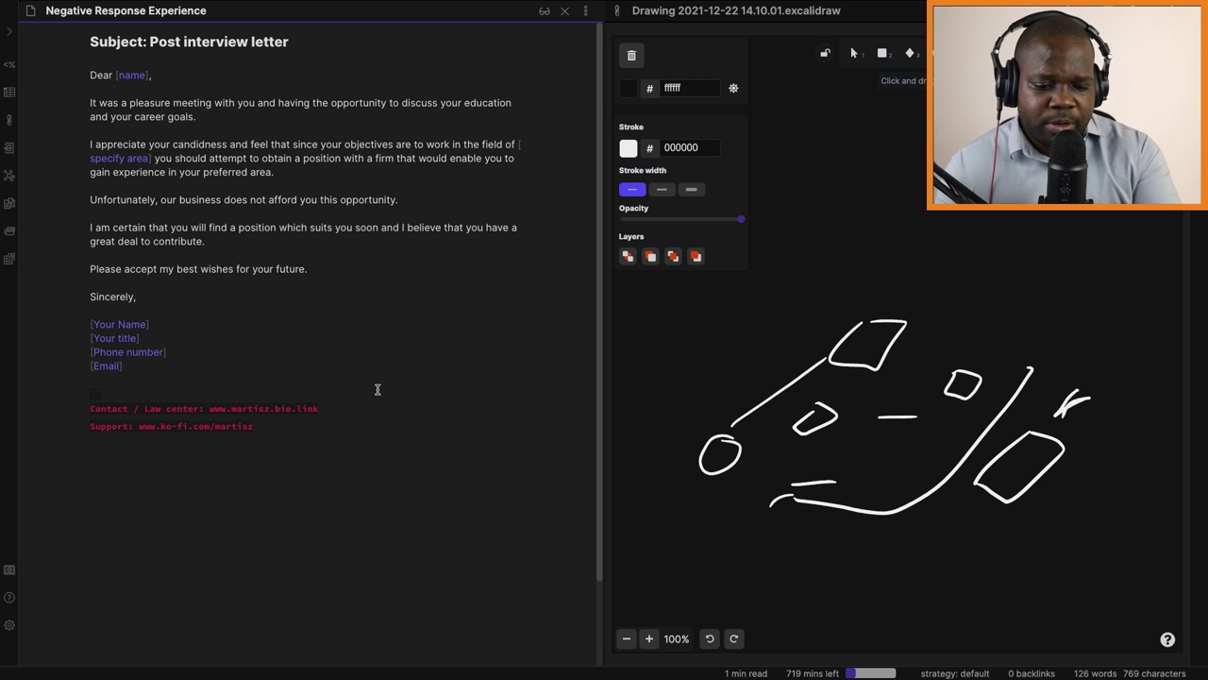
pyautogui.press('BackSpace')
pyautogui.press('BackSpace')
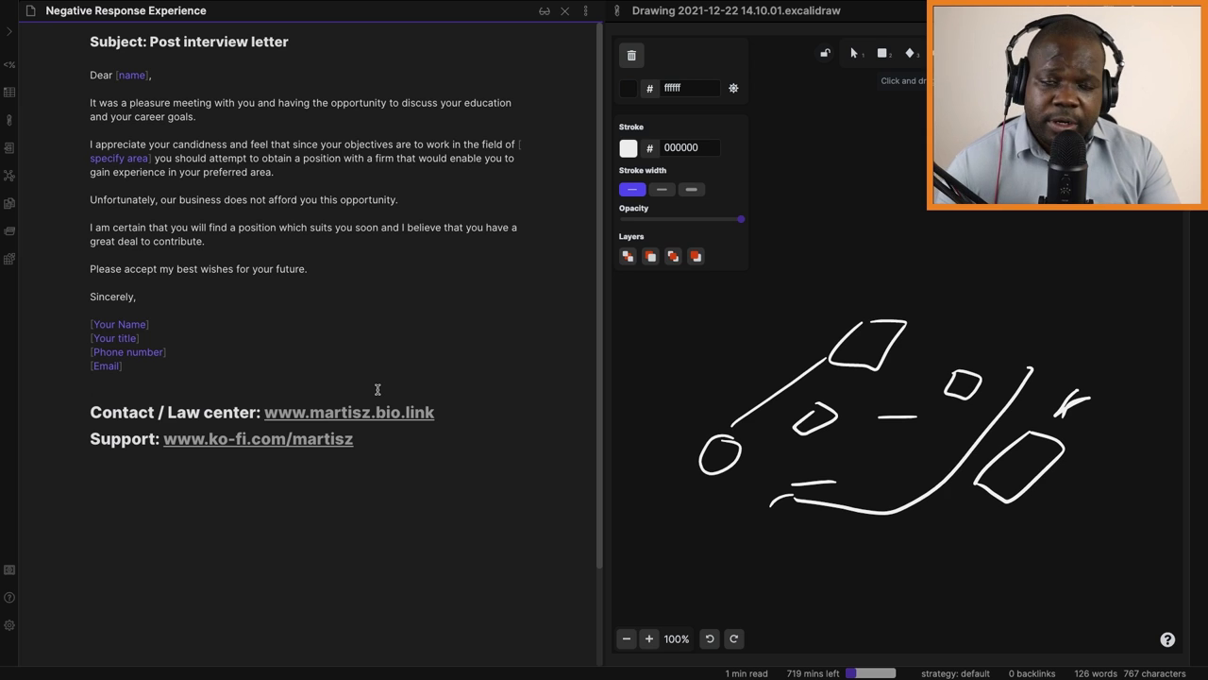